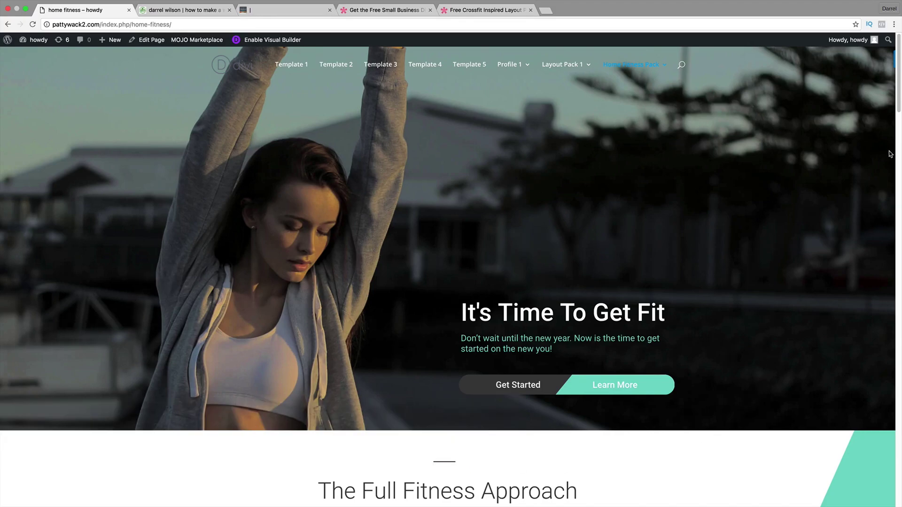
- Scroll through the home fitness page, review the About us fitness page, then go to Layout Pack 1
{"action": "scroll", "coordinate": [900, 127], "scroll_direction": "down", "scroll_amount": 3}
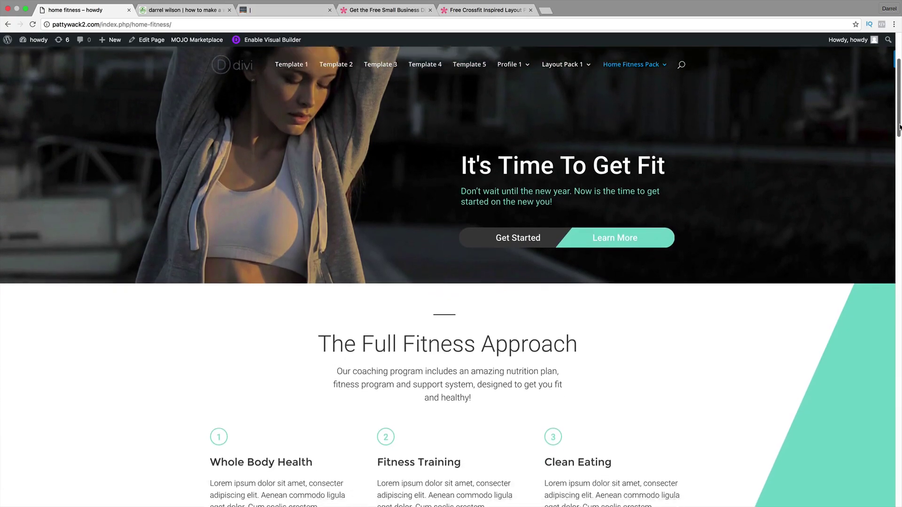
{"action": "left_click_drag", "start_coordinate": [900, 127], "coordinate": [899, 490]}
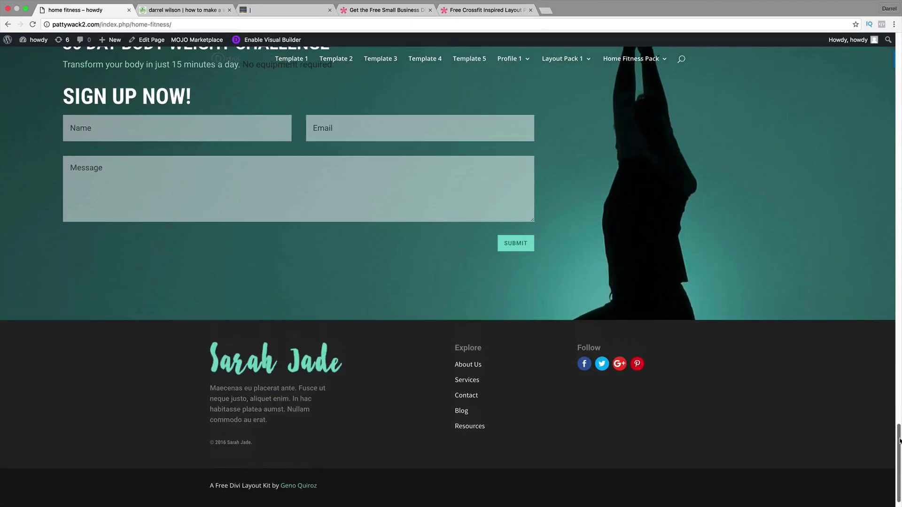
{"action": "left_click_drag", "start_coordinate": [900, 442], "coordinate": [900, 64]}
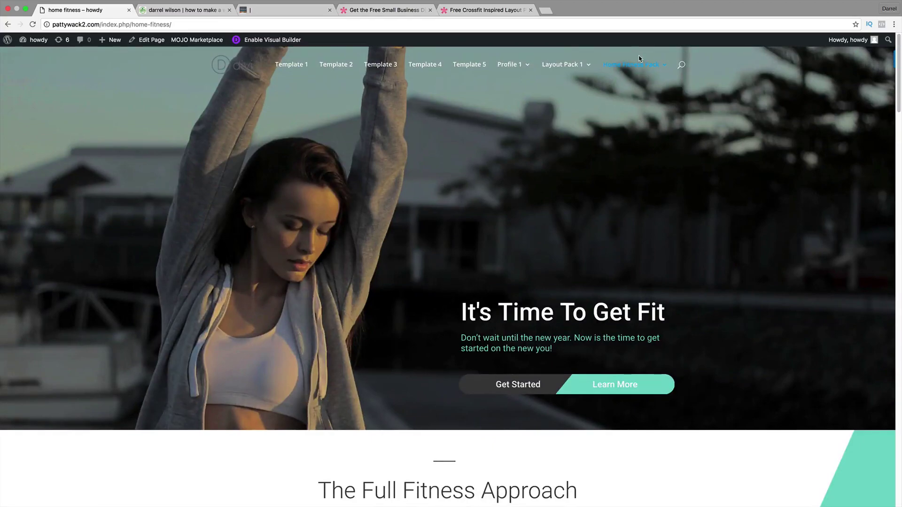
{"action": "mouse_move", "coordinate": [639, 61]}
{"action": "left_click", "coordinate": [641, 103]}
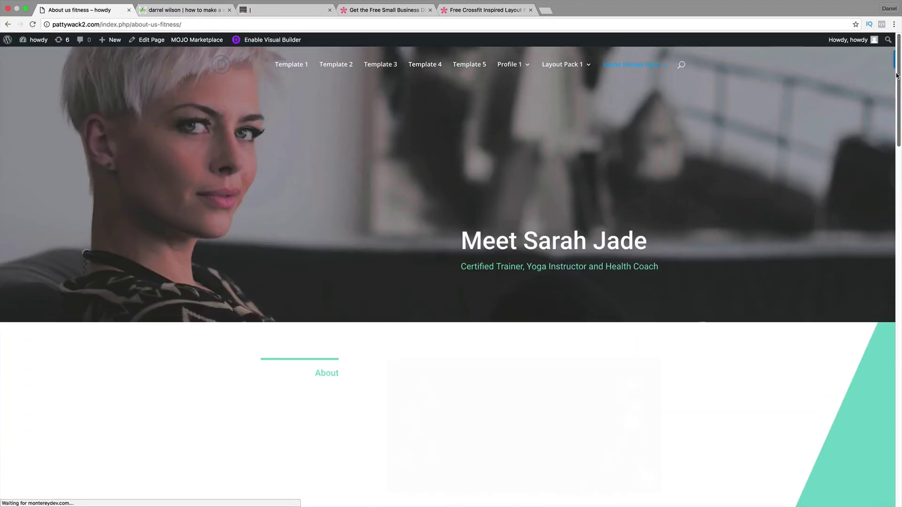
{"action": "scroll", "coordinate": [901, 80], "scroll_direction": "down", "scroll_amount": 2}
{"action": "mouse_move", "coordinate": [901, 95]}
{"action": "left_mouse_down"}
{"action": "mouse_move", "coordinate": [901, 427]}
{"action": "mouse_move", "coordinate": [901, 93]}
{"action": "left_mouse_up"}
{"action": "mouse_move", "coordinate": [570, 71]}
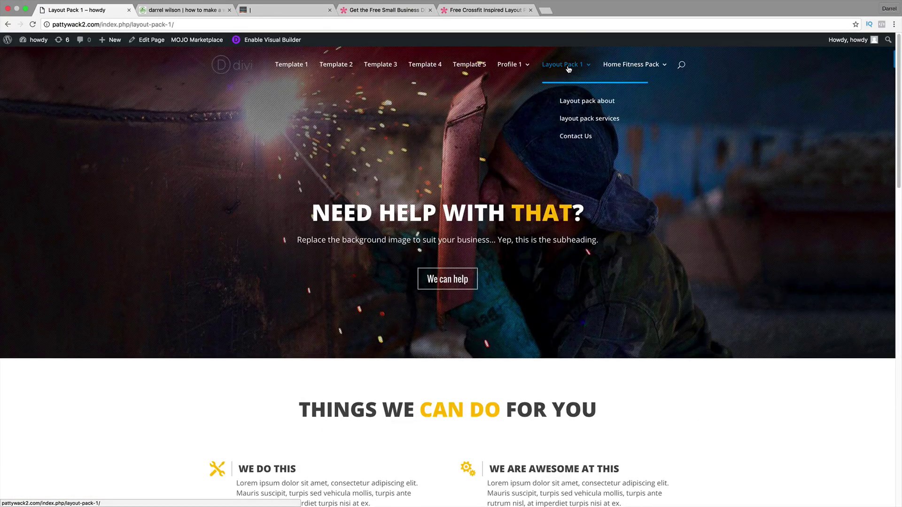
{"action": "left_click_drag", "start_coordinate": [901, 105], "coordinate": [842, 25]}
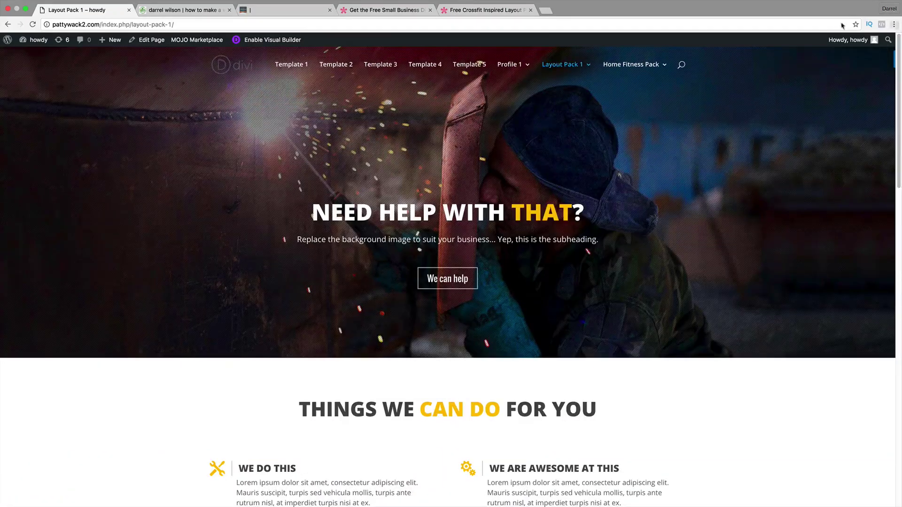
- Download the Fitness Layout Kit zip from the Free Crossfit Inspired Layout blog post
{"action": "left_click", "coordinate": [464, 12]}
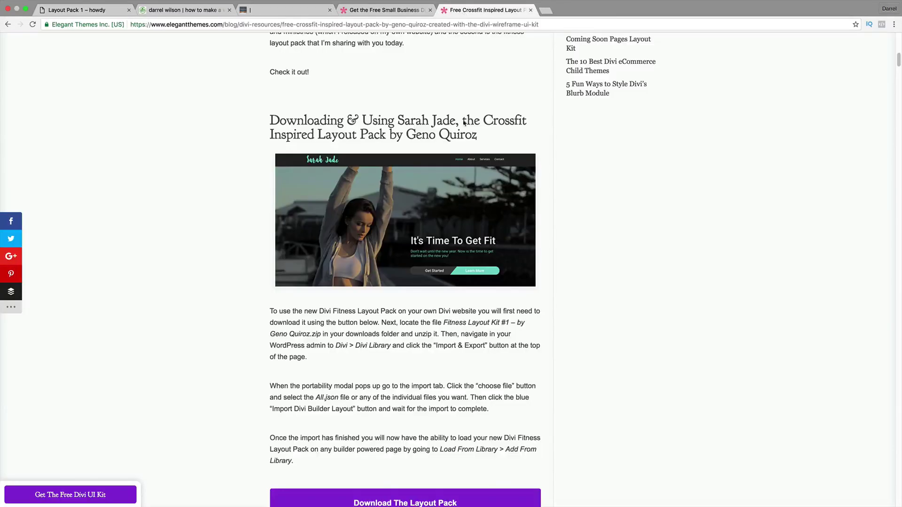
{"action": "scroll", "coordinate": [388, 273], "scroll_direction": "up", "scroll_amount": 15}
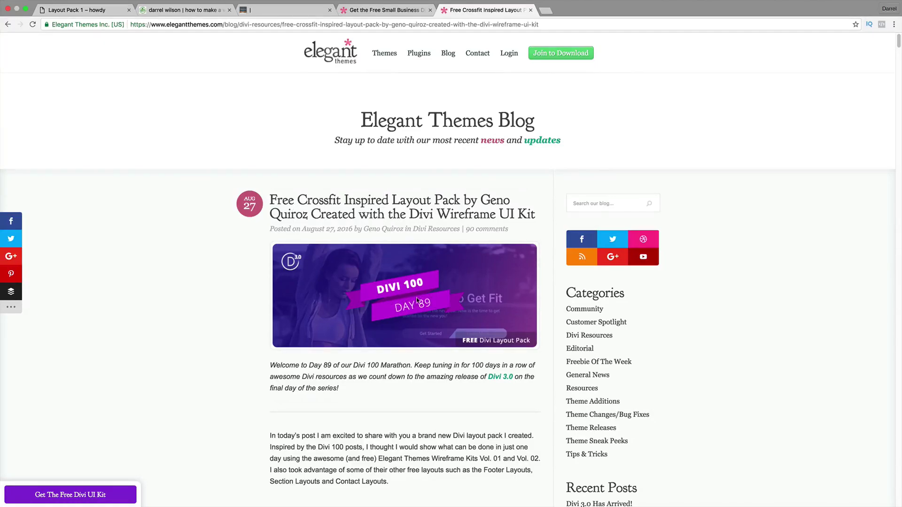
{"action": "scroll", "coordinate": [421, 301], "scroll_direction": "down", "scroll_amount": 5}
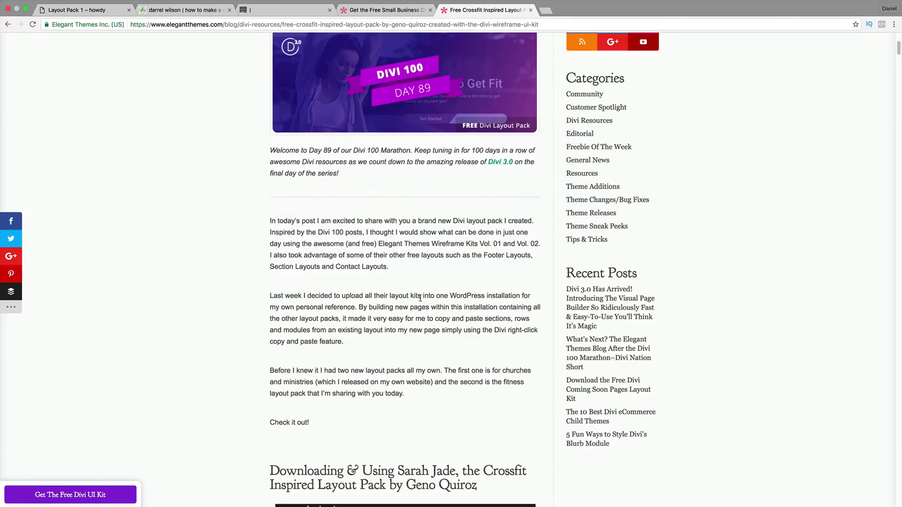
{"action": "scroll", "coordinate": [420, 297], "scroll_direction": "down", "scroll_amount": 8}
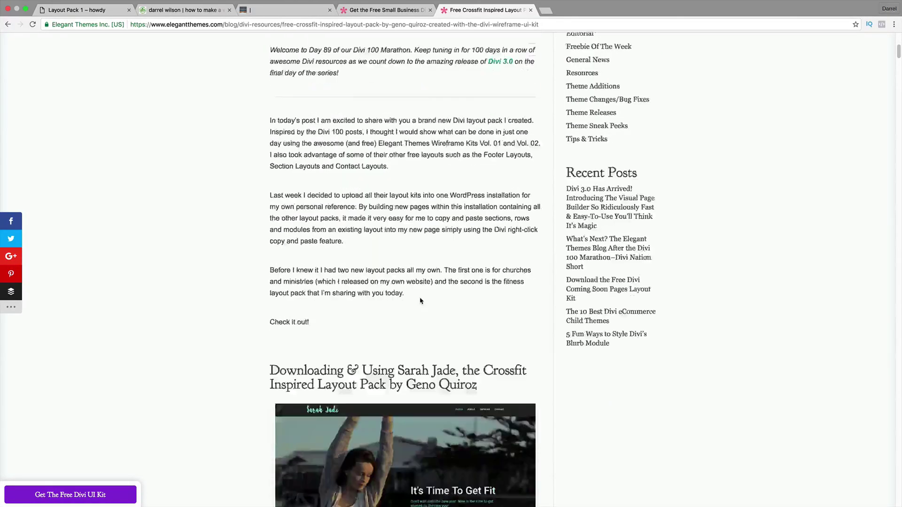
{"action": "scroll", "coordinate": [420, 295], "scroll_direction": "down", "scroll_amount": 3}
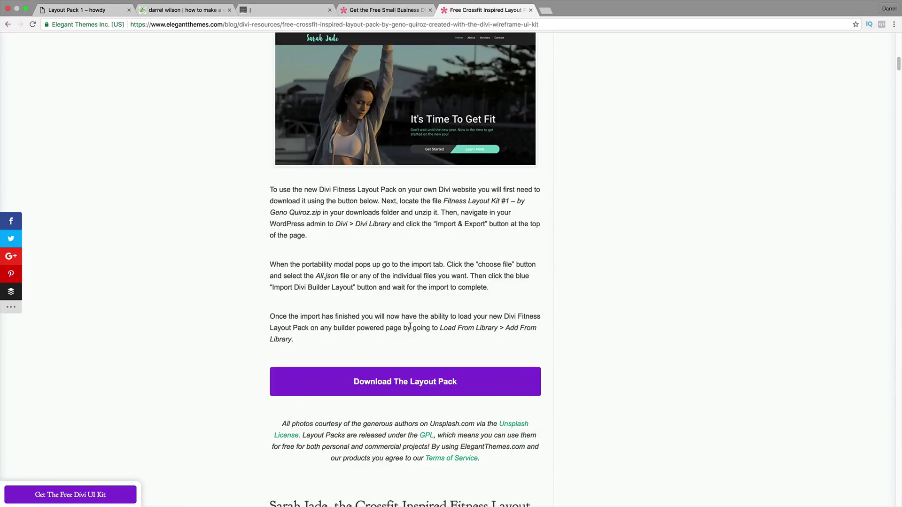
{"action": "left_click", "coordinate": [411, 385]}
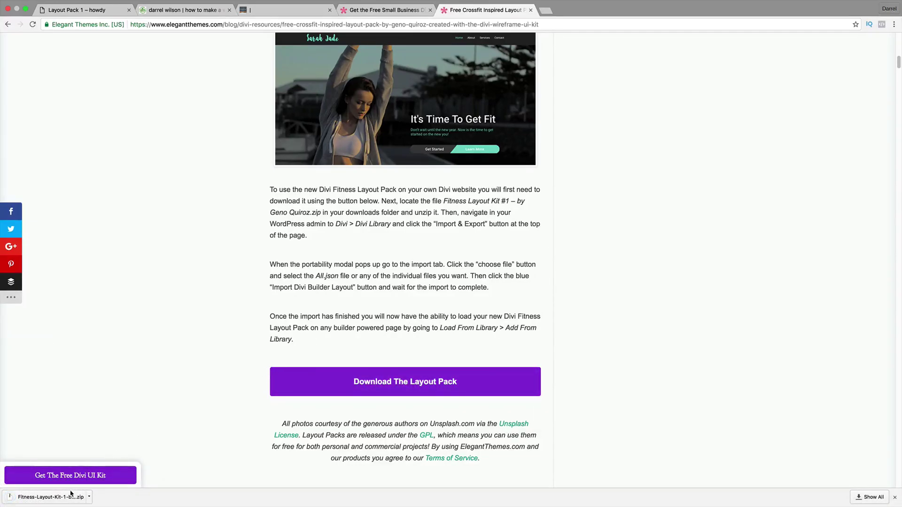
- Open the unzipped Fitness Layout Kit folder in Finder and look over its JSON layout files
{"action": "left_click", "coordinate": [71, 499]}
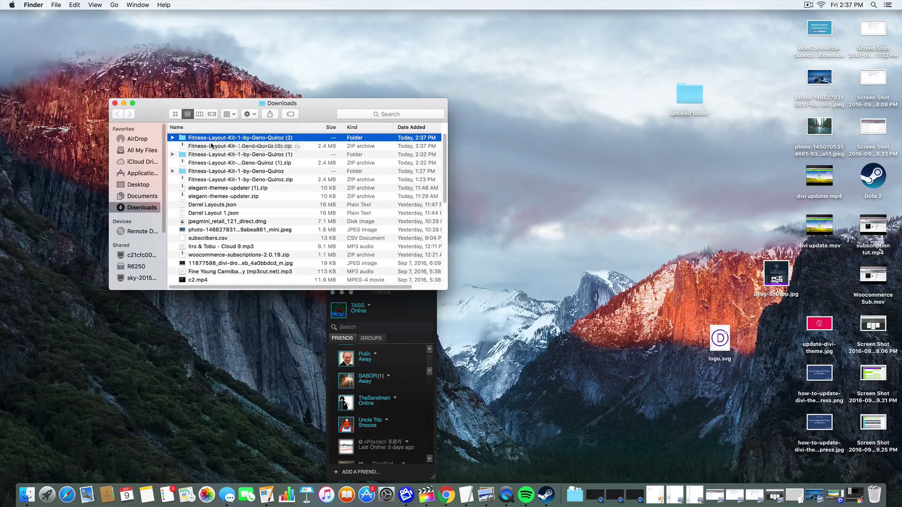
{"action": "double_click", "coordinate": [211, 138]}
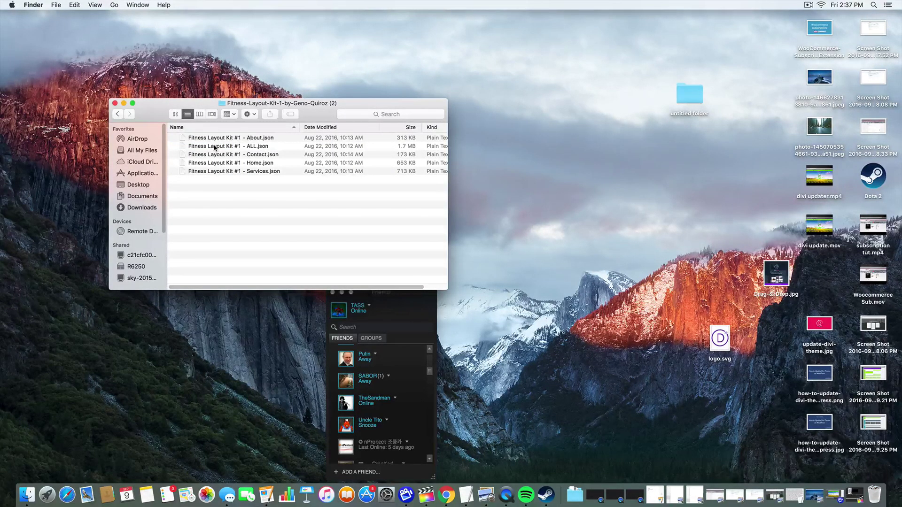
{"action": "left_click", "coordinate": [224, 164]}
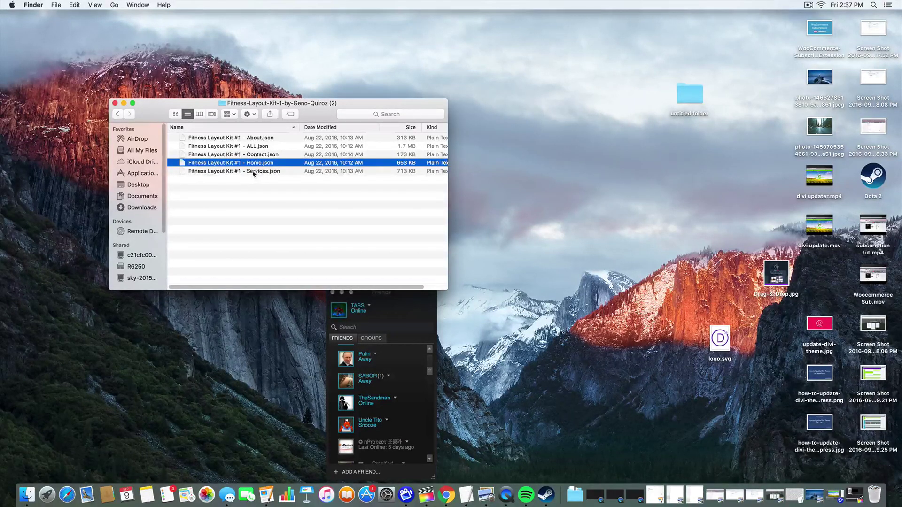
{"action": "left_click", "coordinate": [253, 172]}
{"action": "left_click", "coordinate": [256, 156]}
{"action": "left_click", "coordinate": [256, 140]}
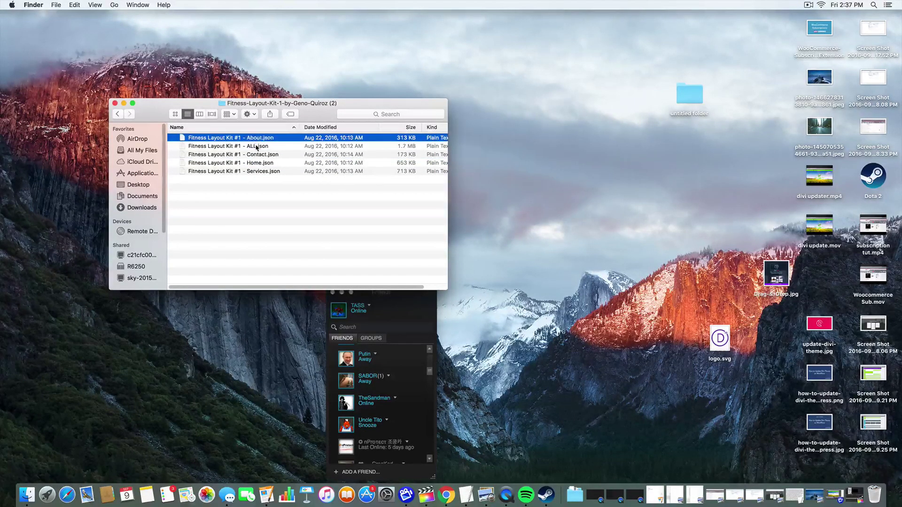
{"action": "left_click", "coordinate": [257, 146]}
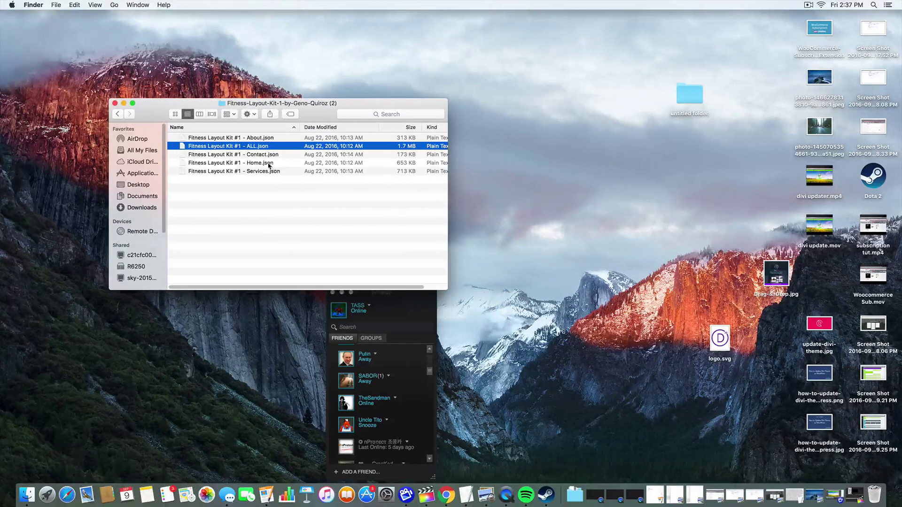
- Move Fitness Layout Kit #1 - Home.json onto the desktop and return to Chrome
{"action": "left_click_drag", "start_coordinate": [272, 162], "coordinate": [274, 357]}
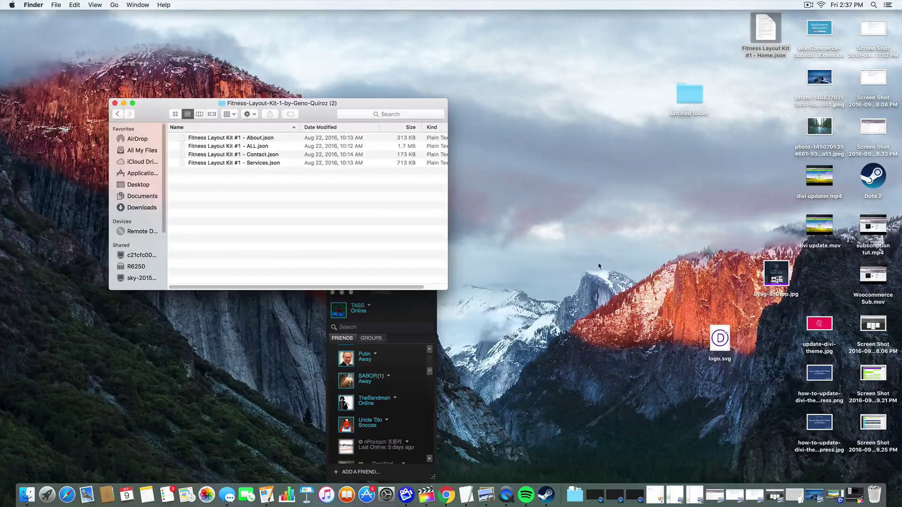
{"action": "left_click_drag", "start_coordinate": [762, 39], "coordinate": [545, 191]}
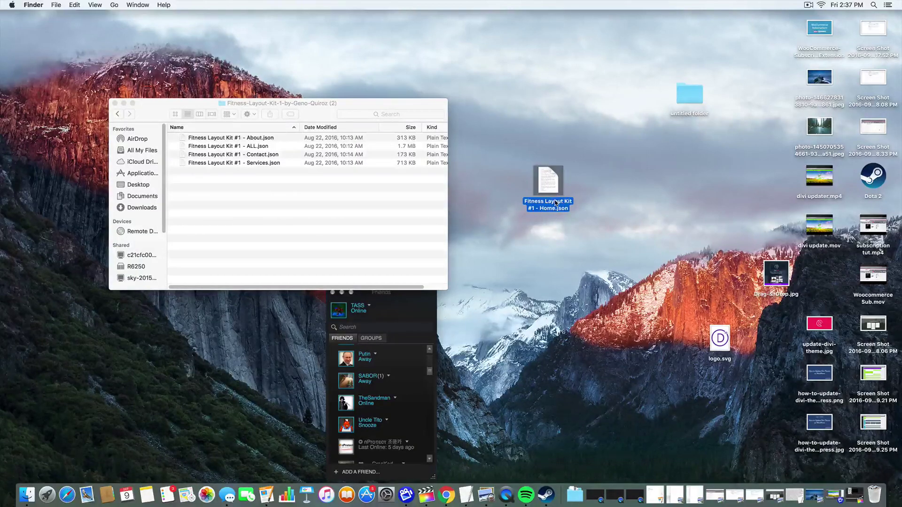
{"action": "left_click", "coordinate": [447, 495]}
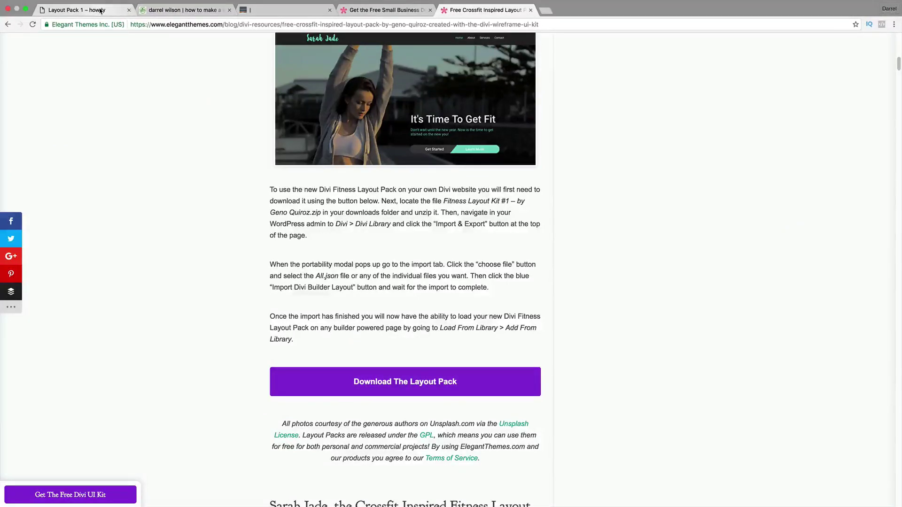
- Switch to the Organic Land site's WordPress dashboard and open the Divi Library layouts list
{"action": "left_click", "coordinate": [150, 10]}
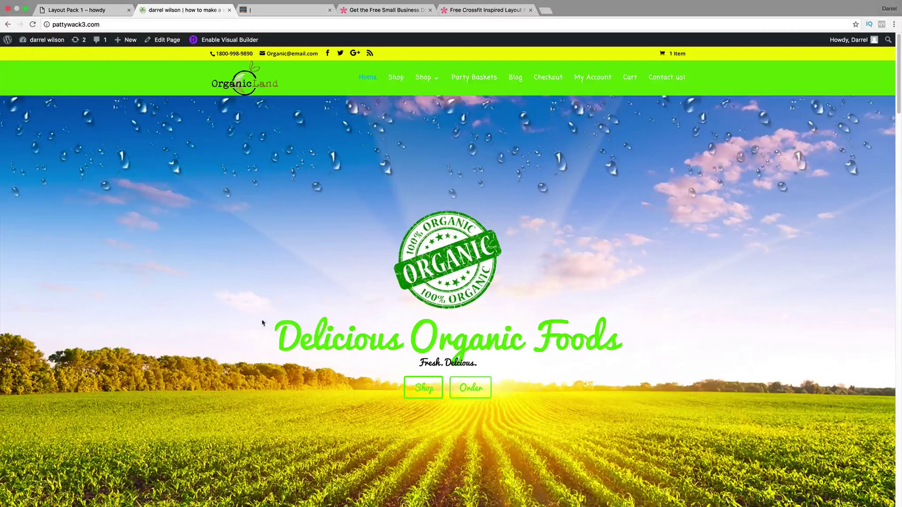
{"action": "mouse_move", "coordinate": [51, 41]}
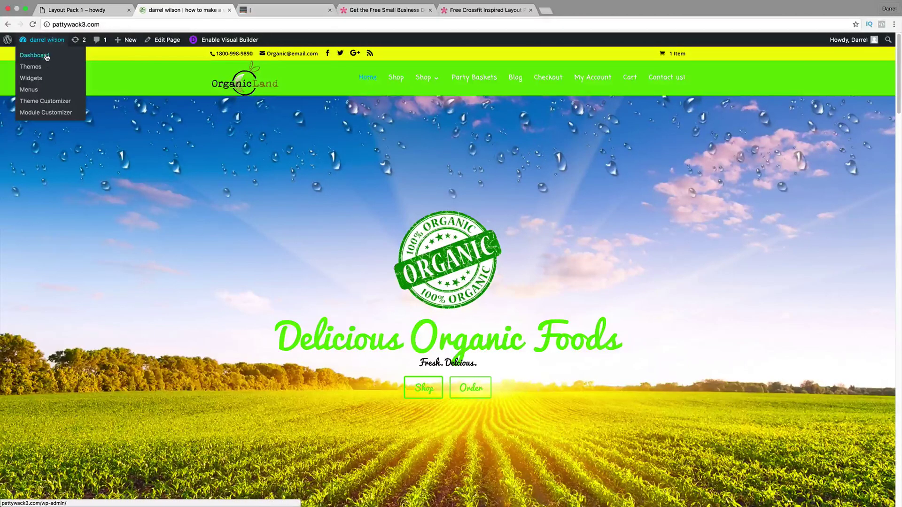
{"action": "left_click", "coordinate": [47, 56]}
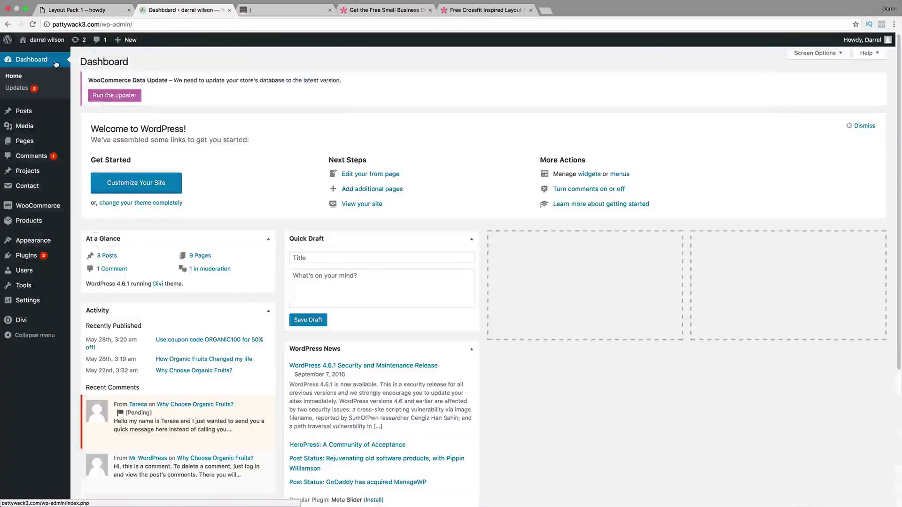
{"action": "mouse_move", "coordinate": [28, 320]}
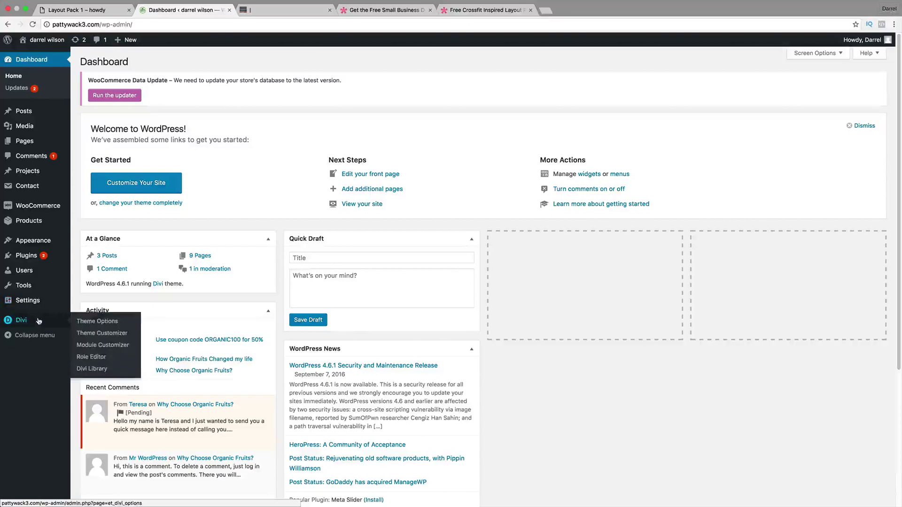
{"action": "left_click", "coordinate": [91, 370]}
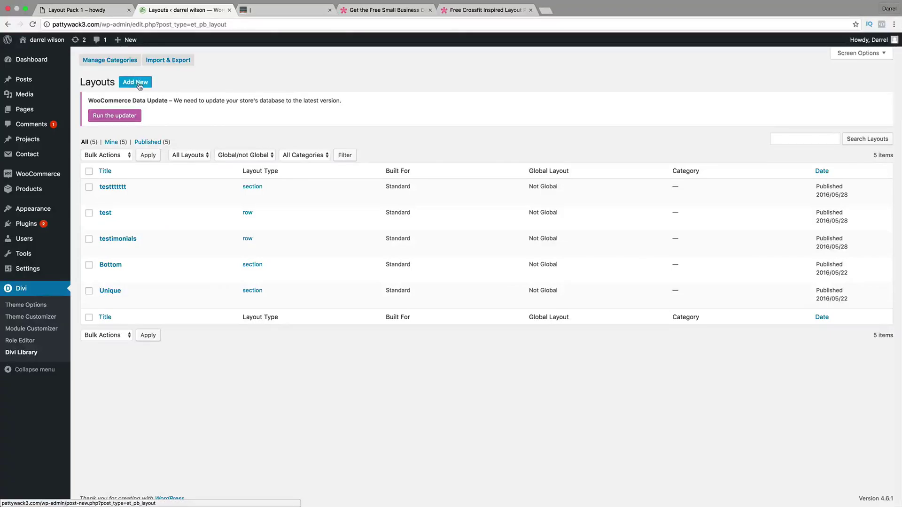
- In Divi's Import & Export Import tab, choose Fitness Layout Kit #1 - Home.json from the Desktop
{"action": "left_click", "coordinate": [178, 63]}
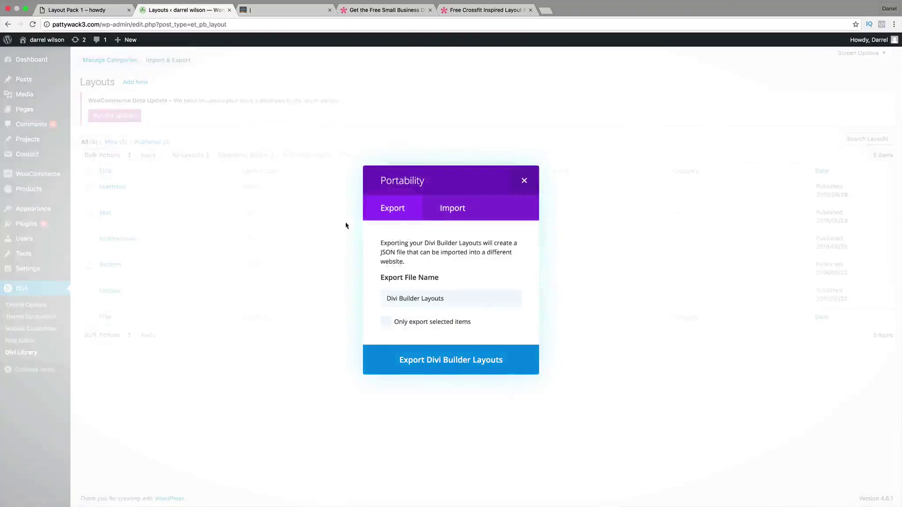
{"action": "left_click", "coordinate": [442, 209]}
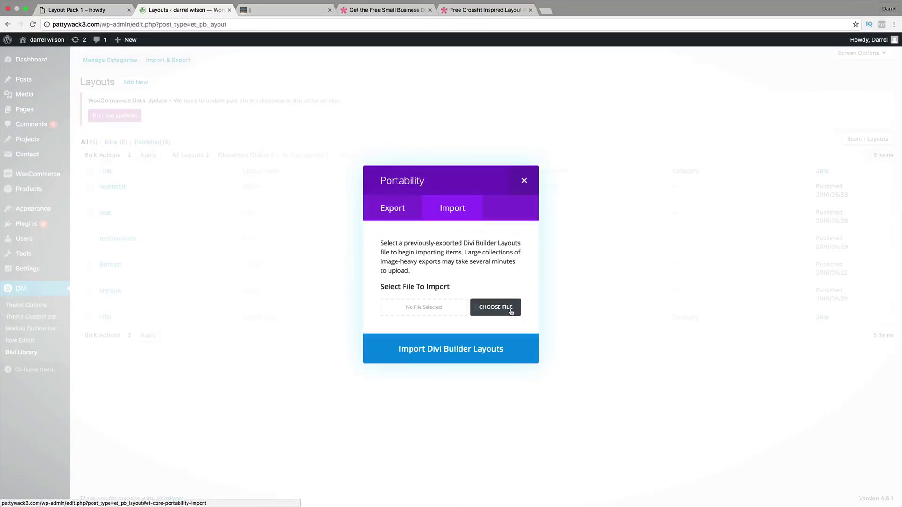
{"action": "left_click", "coordinate": [509, 311]}
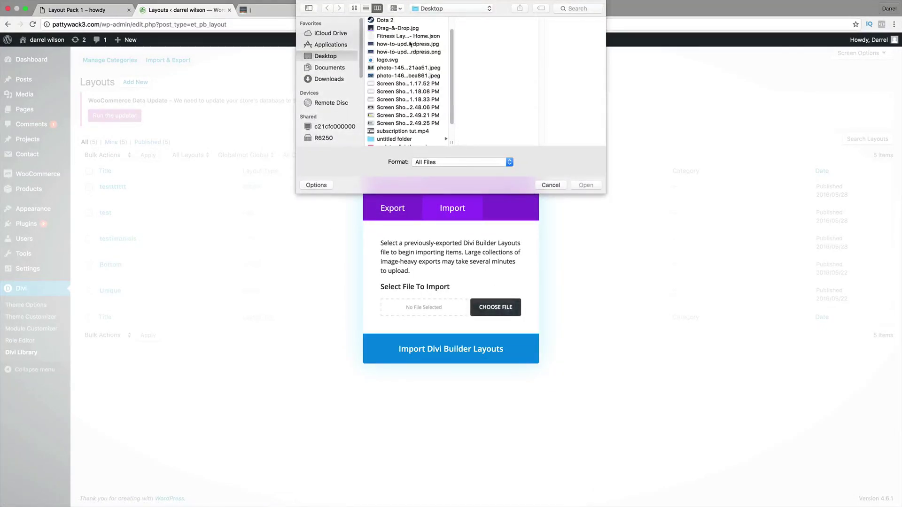
{"action": "left_click", "coordinate": [403, 30]}
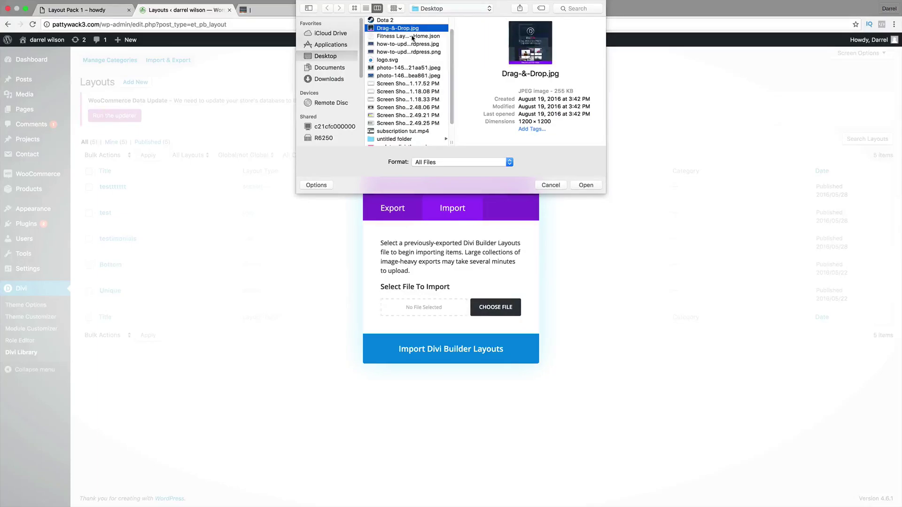
{"action": "left_click", "coordinate": [413, 36]}
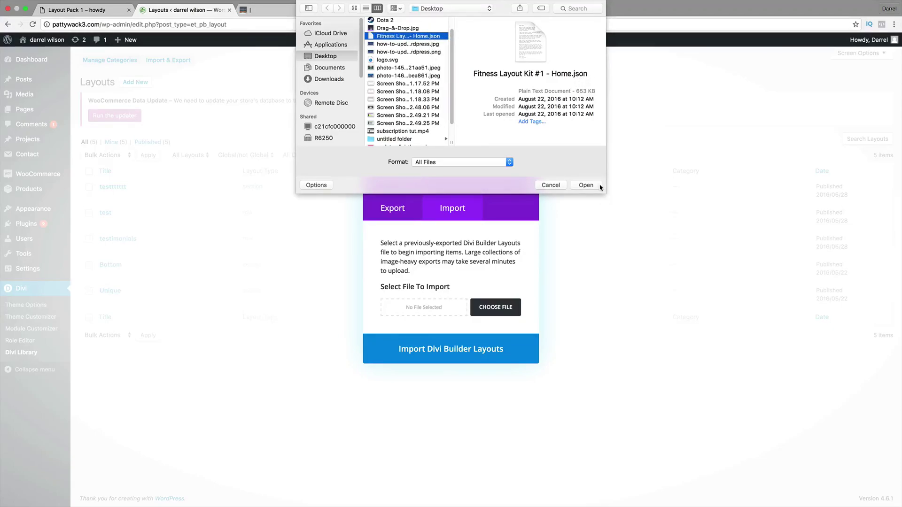
{"action": "left_click", "coordinate": [586, 185]}
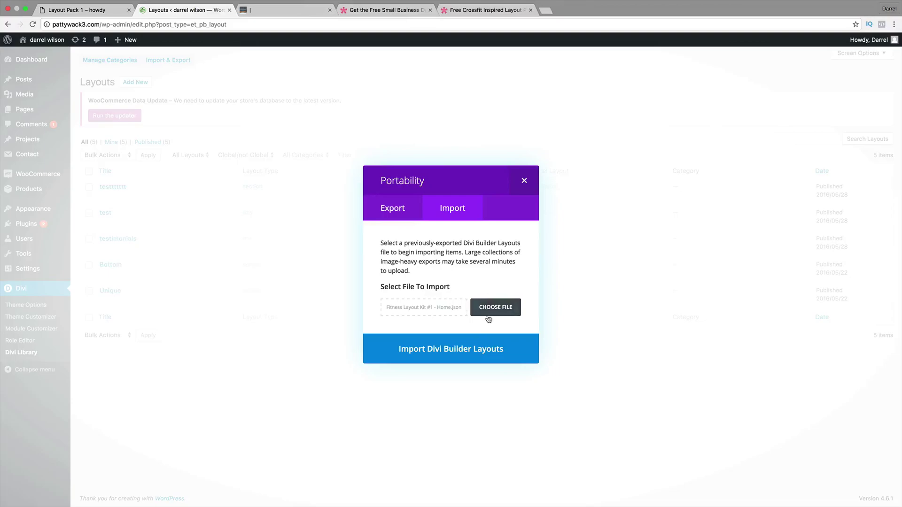
- Import the Fitness Layout Kit #1 – Home layout into the Divi Library, then start a new page
{"action": "left_click", "coordinate": [466, 356]}
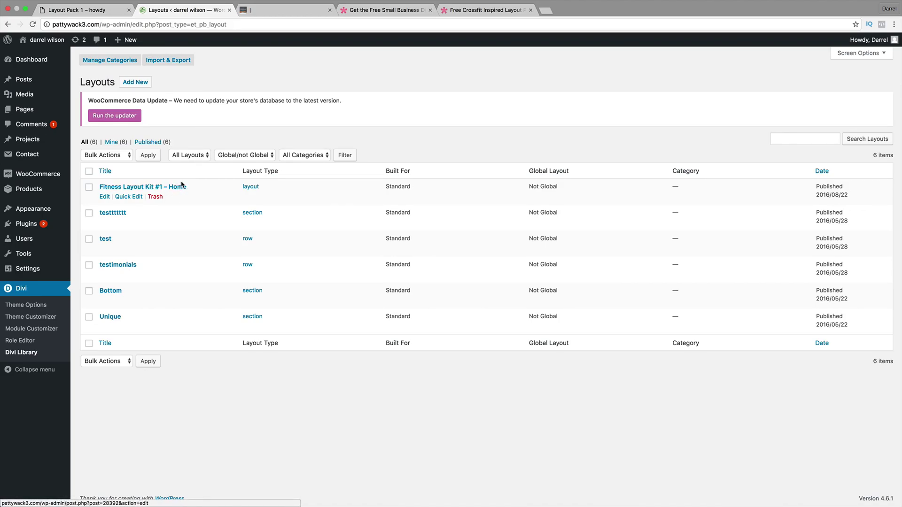
{"action": "mouse_move", "coordinate": [22, 111]}
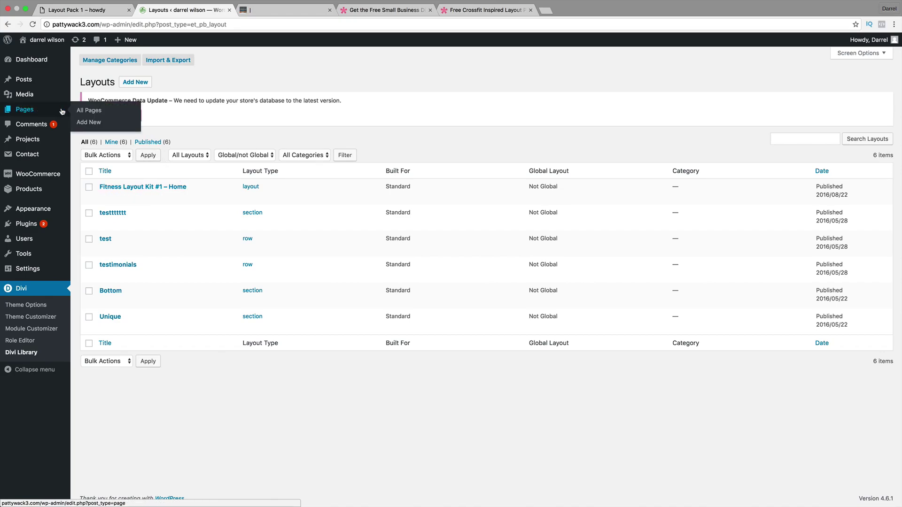
{"action": "left_click", "coordinate": [89, 126]}
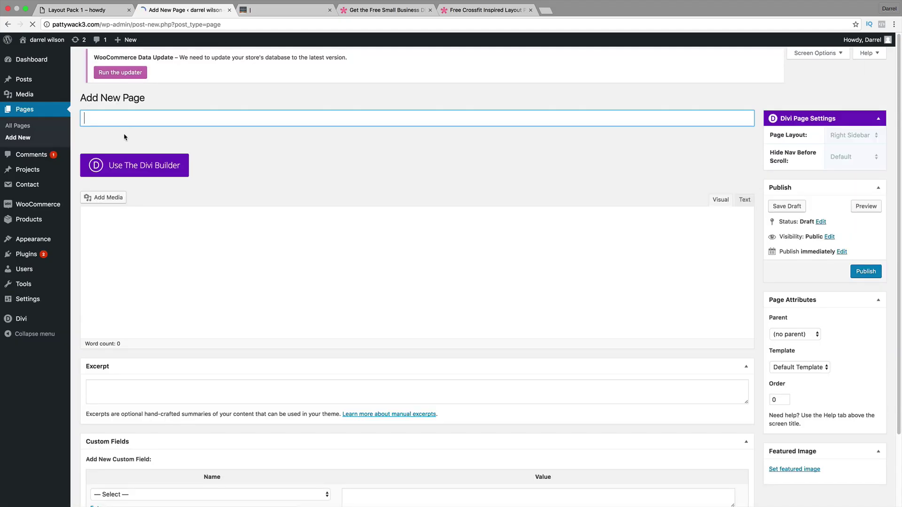
- On the Divi demo site, view Templates 1 through 5, ending back on the home page
{"action": "left_click", "coordinate": [94, 10]}
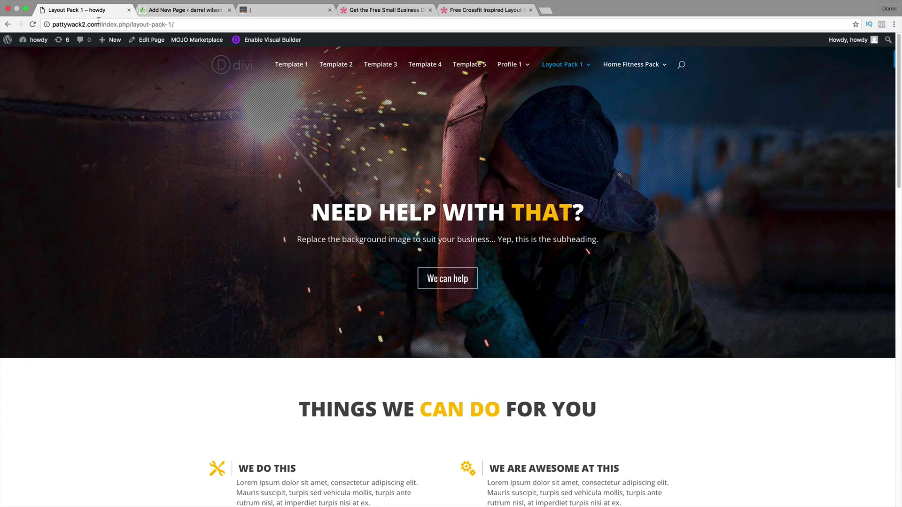
{"action": "left_click_drag", "start_coordinate": [98, 24], "coordinate": [58, 20]}
{"action": "left_click", "coordinate": [281, 66]}
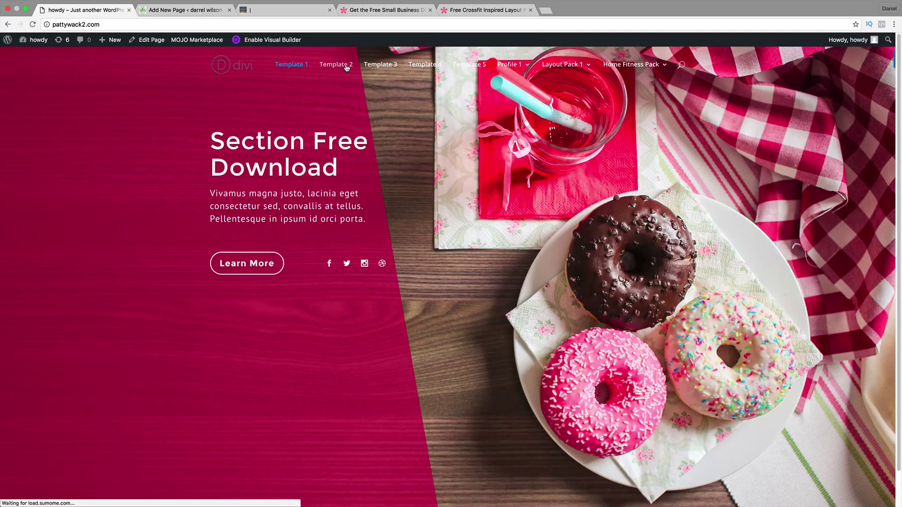
{"action": "left_click", "coordinate": [347, 67]}
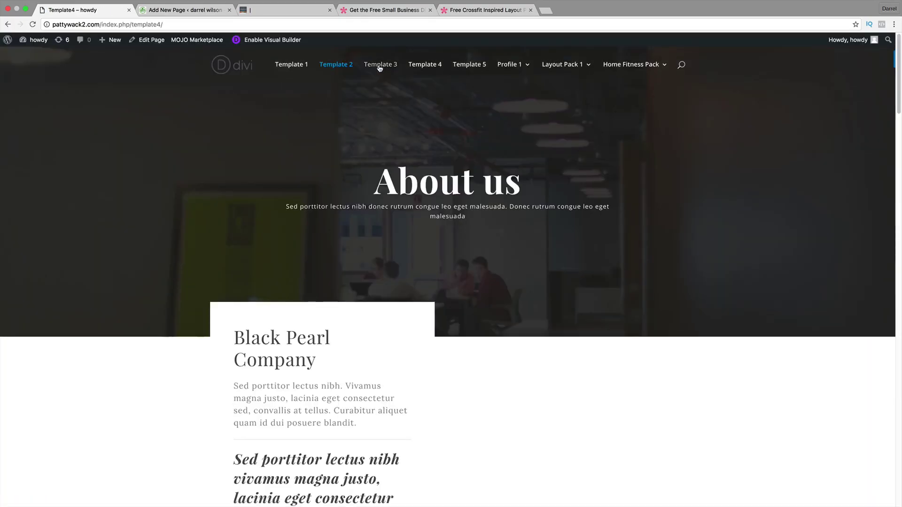
{"action": "left_click", "coordinate": [380, 67]}
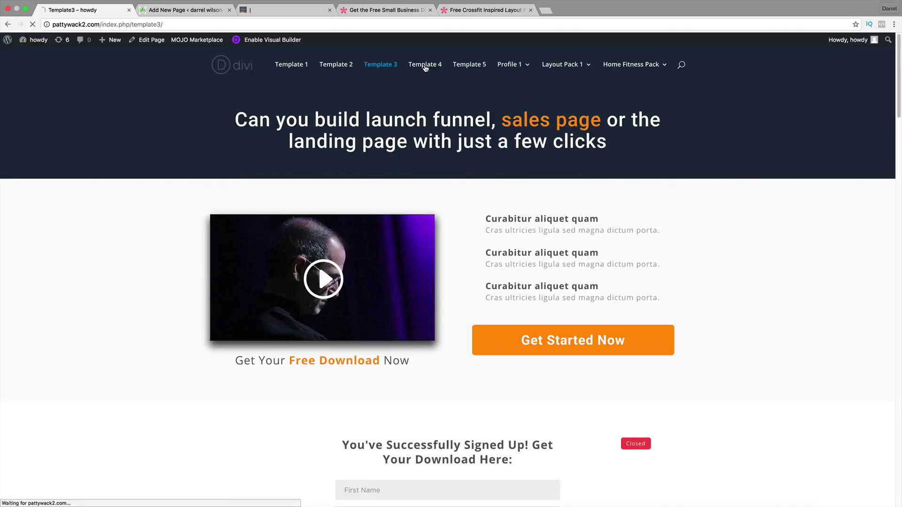
{"action": "left_click", "coordinate": [426, 65]}
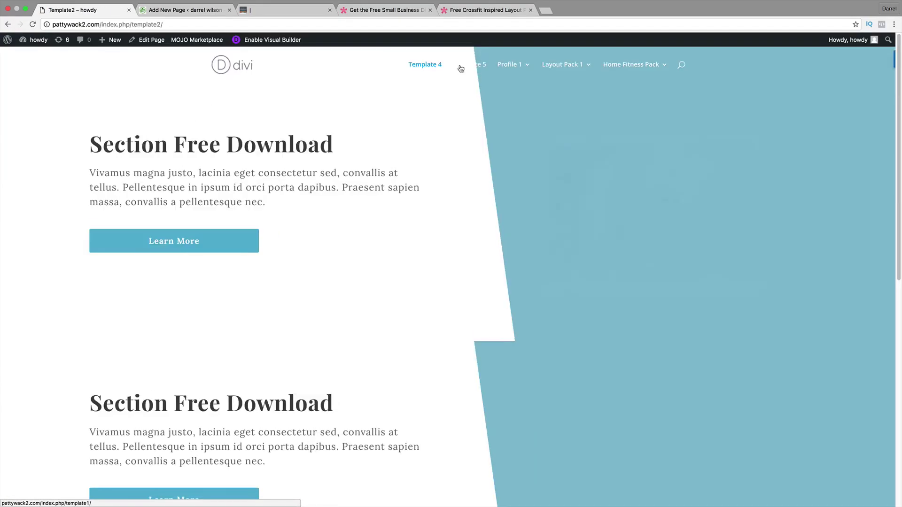
{"action": "left_click", "coordinate": [479, 71]}
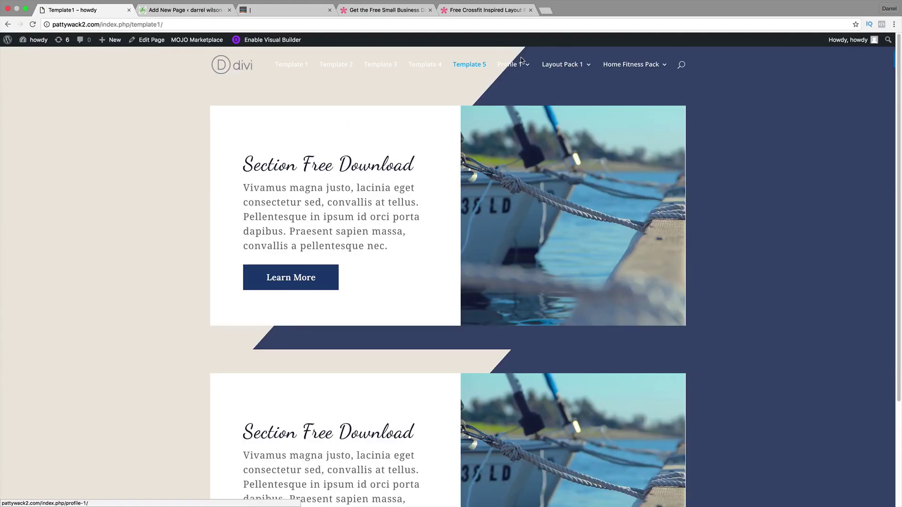
{"action": "left_click", "coordinate": [293, 67]}
- Enable the Divi Builder on the new page and load Fitness Layout Kit #1 – Home from the library
{"action": "left_click", "coordinate": [205, 14]}
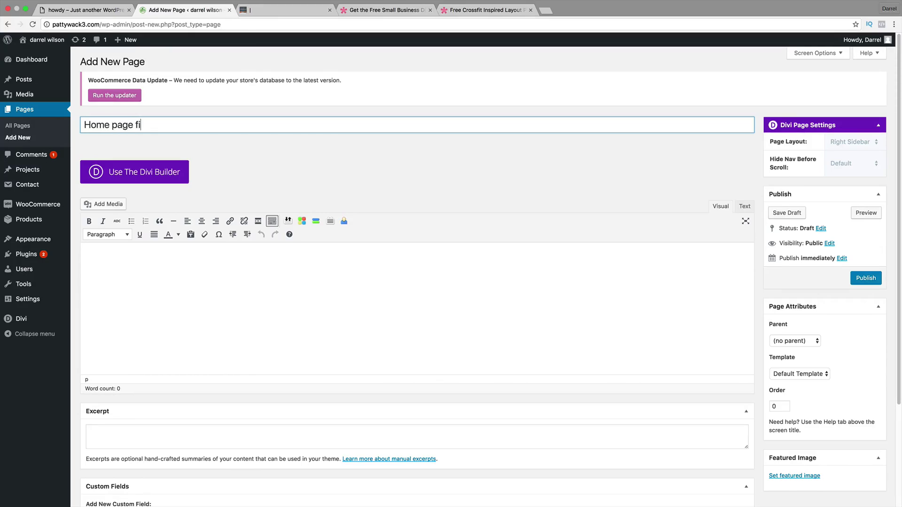
{"action": "left_click", "coordinate": [162, 171]}
{"action": "scroll", "coordinate": [206, 188], "scroll_direction": "down", "scroll_amount": 3}
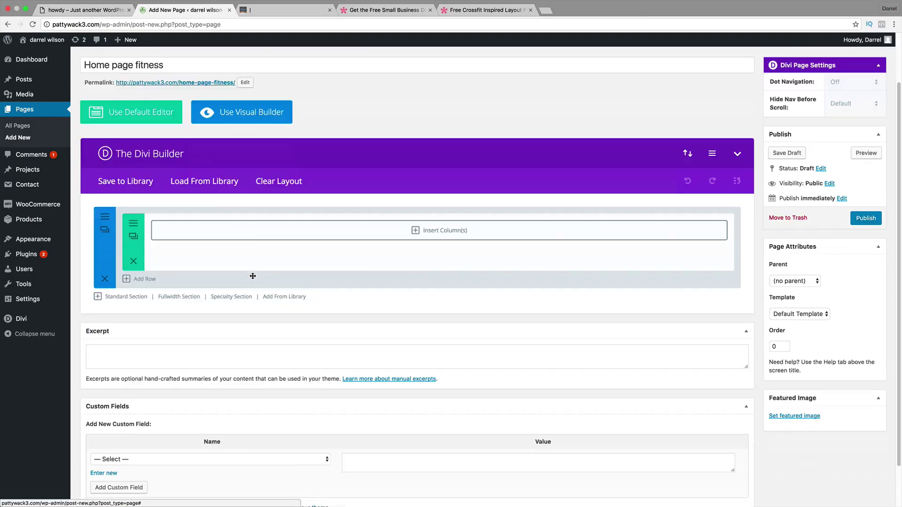
{"action": "left_click", "coordinate": [223, 184]}
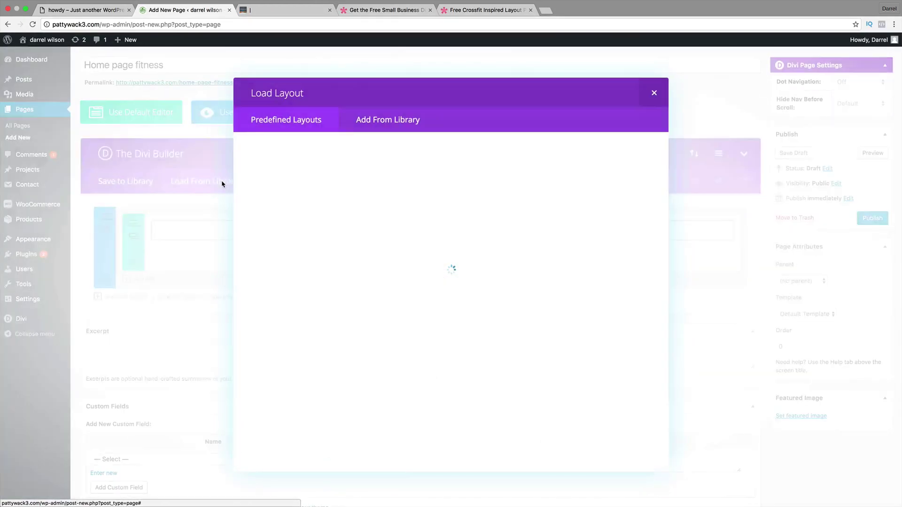
{"action": "left_click", "coordinate": [376, 124]}
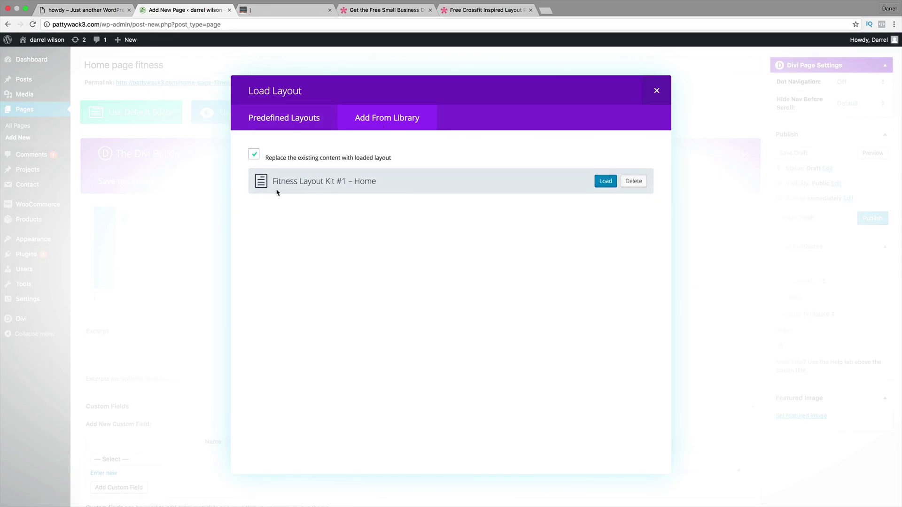
{"action": "left_click", "coordinate": [603, 183]}
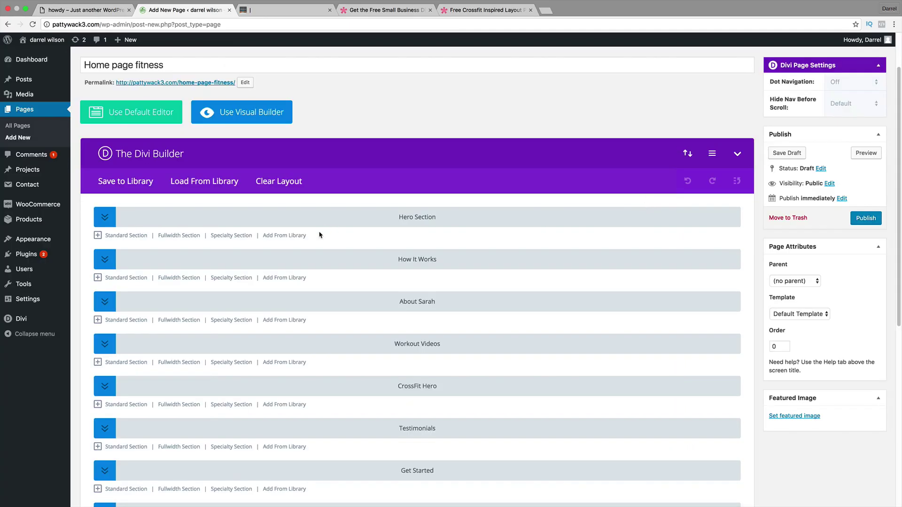
- Expand the Hero, How It Works, About Sarah, Workout Videos and CrossFit Hero sections
{"action": "scroll", "coordinate": [319, 235], "scroll_direction": "down", "scroll_amount": 3}
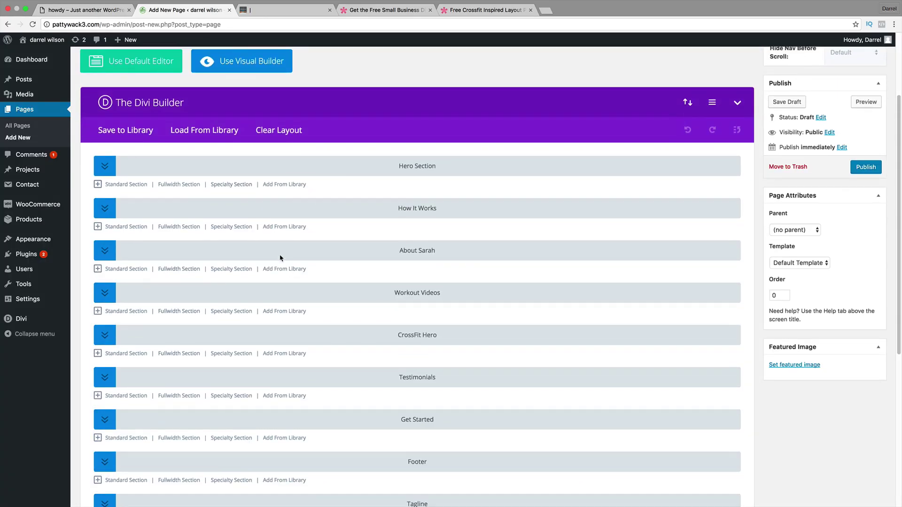
{"action": "left_click", "coordinate": [105, 166]}
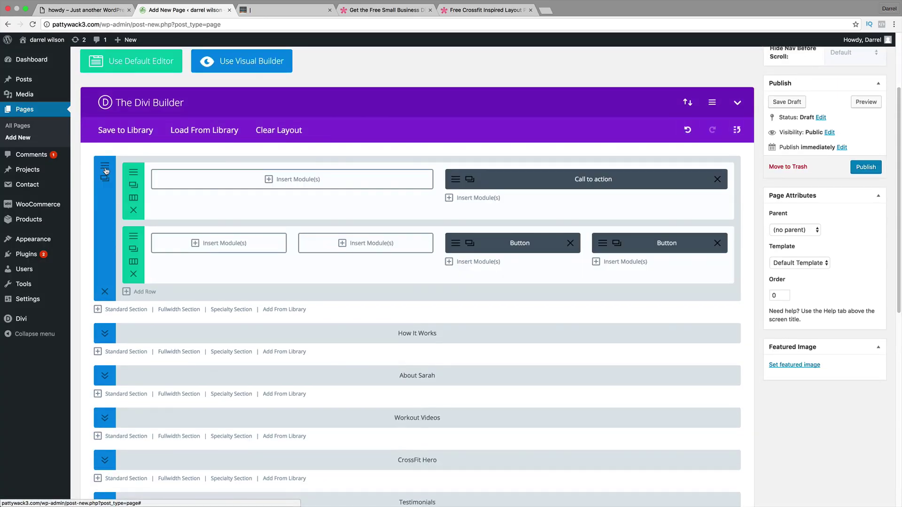
{"action": "left_click", "coordinate": [105, 333]}
{"action": "scroll", "coordinate": [155, 290], "scroll_direction": "down", "scroll_amount": 5}
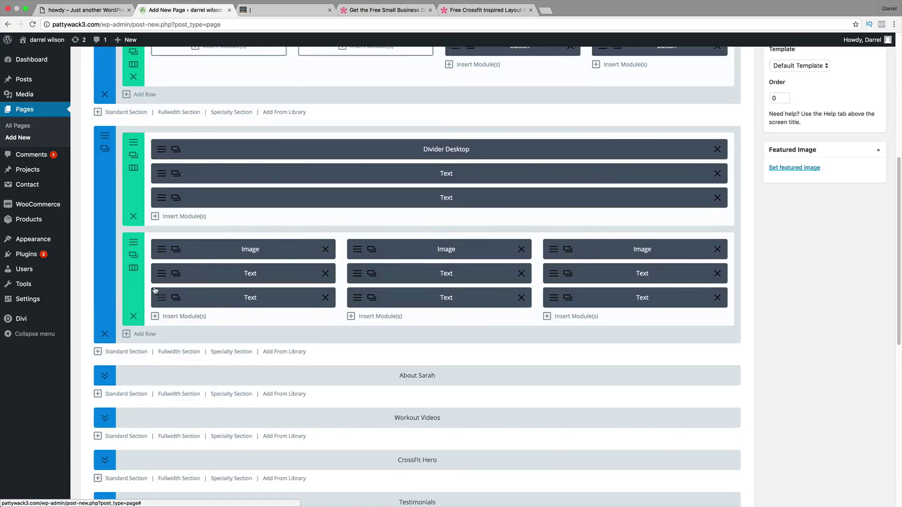
{"action": "left_click", "coordinate": [107, 374]}
{"action": "scroll", "coordinate": [107, 371], "scroll_direction": "down", "scroll_amount": 3}
{"action": "left_click", "coordinate": [106, 371]}
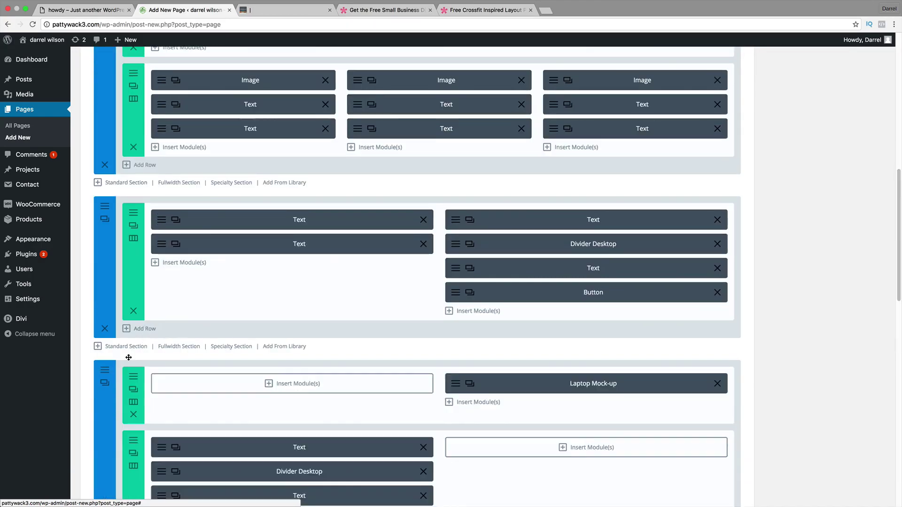
{"action": "scroll", "coordinate": [141, 357], "scroll_direction": "down", "scroll_amount": 4}
{"action": "scroll", "coordinate": [149, 346], "scroll_direction": "down", "scroll_amount": 5}
{"action": "left_click", "coordinate": [105, 403]}
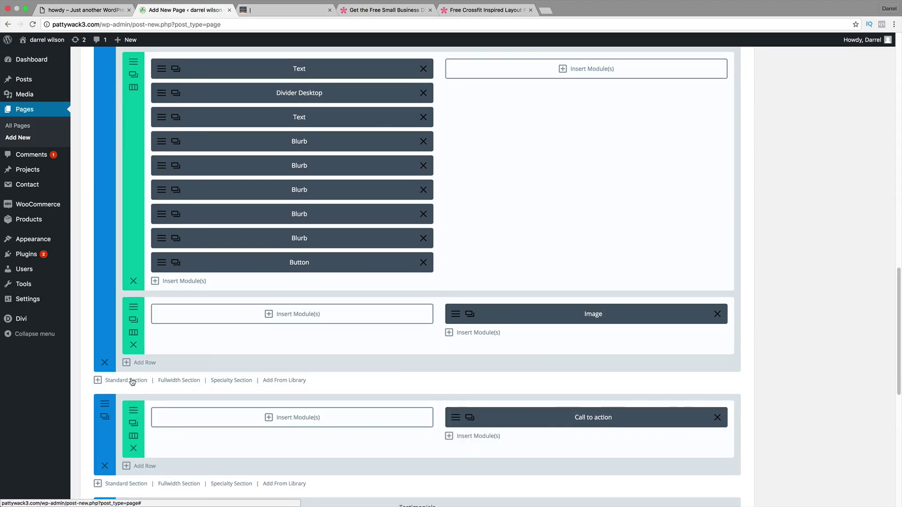
- Expand the Testimonials, Get Started, Footer and Tagline sections, then return to the page top
{"action": "scroll", "coordinate": [141, 378], "scroll_direction": "down", "scroll_amount": 4}
{"action": "left_click", "coordinate": [105, 353]}
{"action": "scroll", "coordinate": [155, 355], "scroll_direction": "down", "scroll_amount": 7}
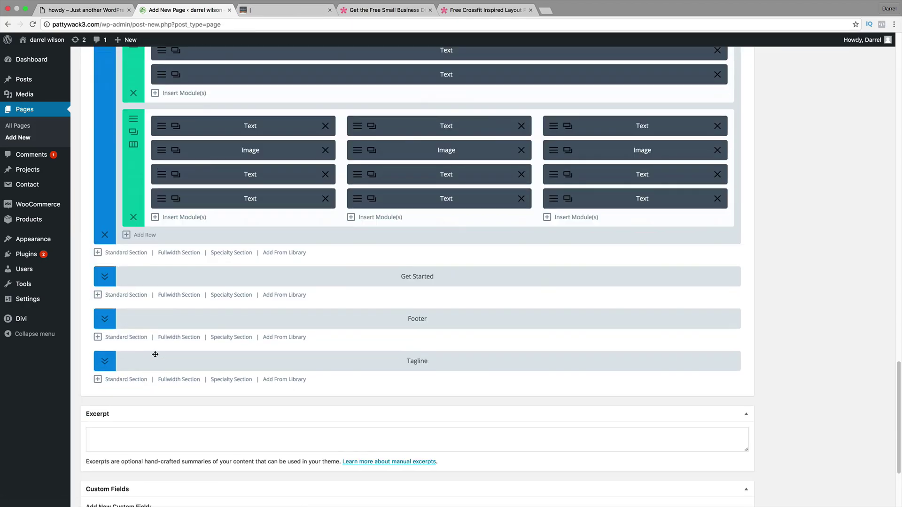
{"action": "left_click", "coordinate": [104, 277]}
{"action": "scroll", "coordinate": [109, 277], "scroll_direction": "down", "scroll_amount": 3}
{"action": "left_click", "coordinate": [104, 191]}
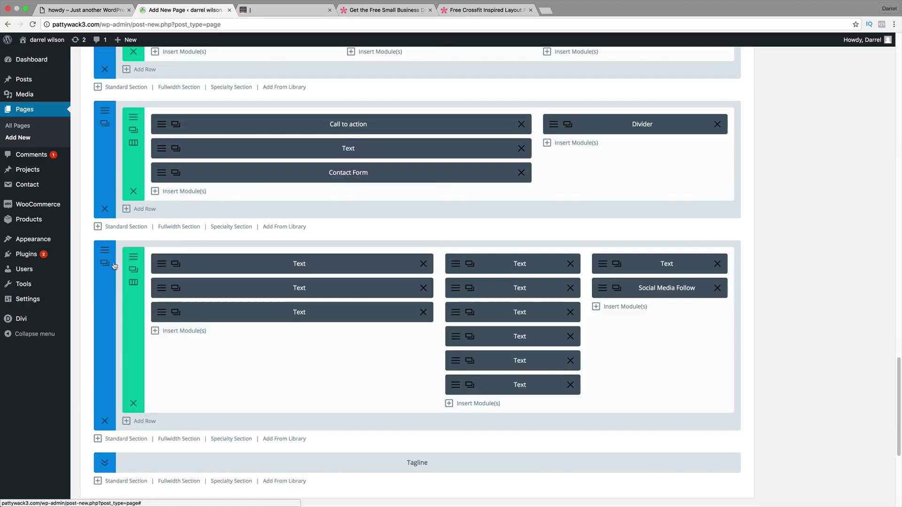
{"action": "scroll", "coordinate": [144, 301], "scroll_direction": "down", "scroll_amount": 4}
{"action": "left_click", "coordinate": [103, 299]}
{"action": "scroll", "coordinate": [596, 282], "scroll_direction": "up", "scroll_amount": 10}
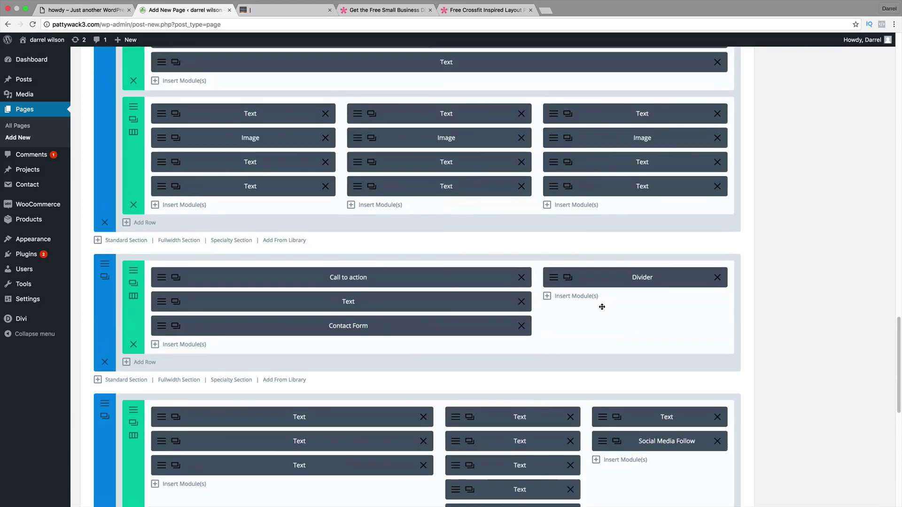
{"action": "scroll", "coordinate": [600, 317], "scroll_direction": "up", "scroll_amount": 15}
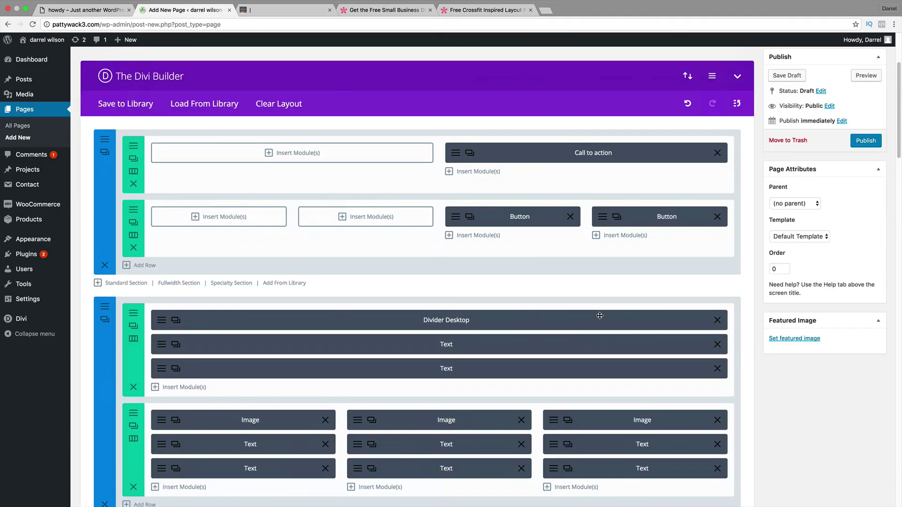
{"action": "scroll", "coordinate": [600, 315], "scroll_direction": "up", "scroll_amount": 3}
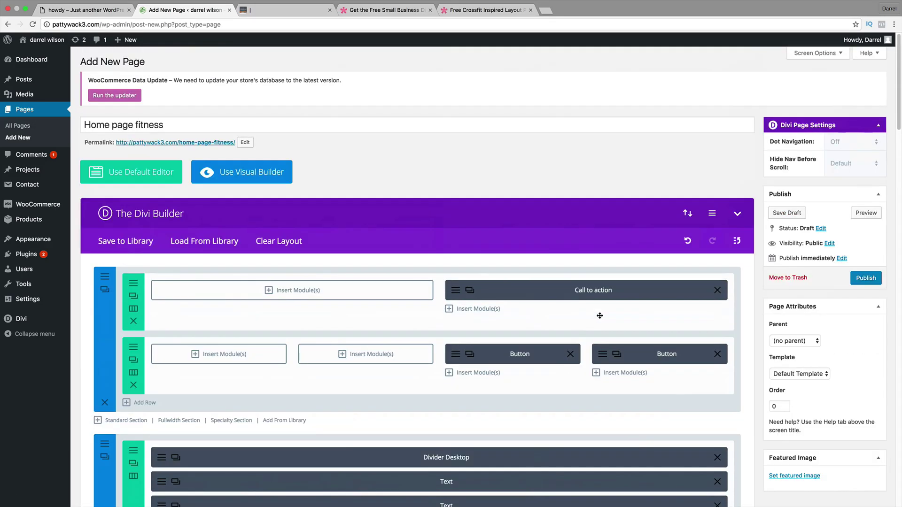
- Publish the Home page fitness page from the Publish box
{"action": "left_click", "coordinate": [866, 278]}
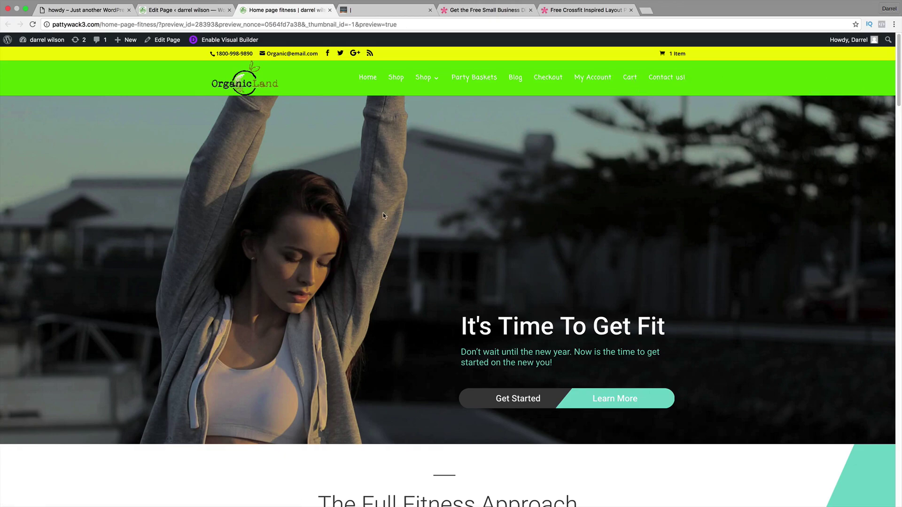
{"action": "scroll", "coordinate": [901, 141], "scroll_direction": "down", "scroll_amount": 5}
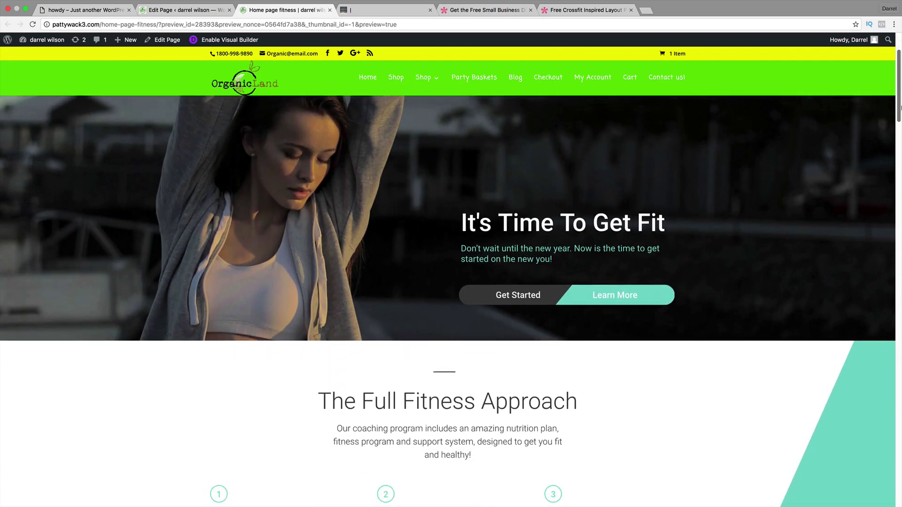
{"action": "left_click_drag", "start_coordinate": [901, 107], "coordinate": [900, 292]}
{"action": "scroll", "coordinate": [742, 276], "scroll_direction": "down", "scroll_amount": 5}
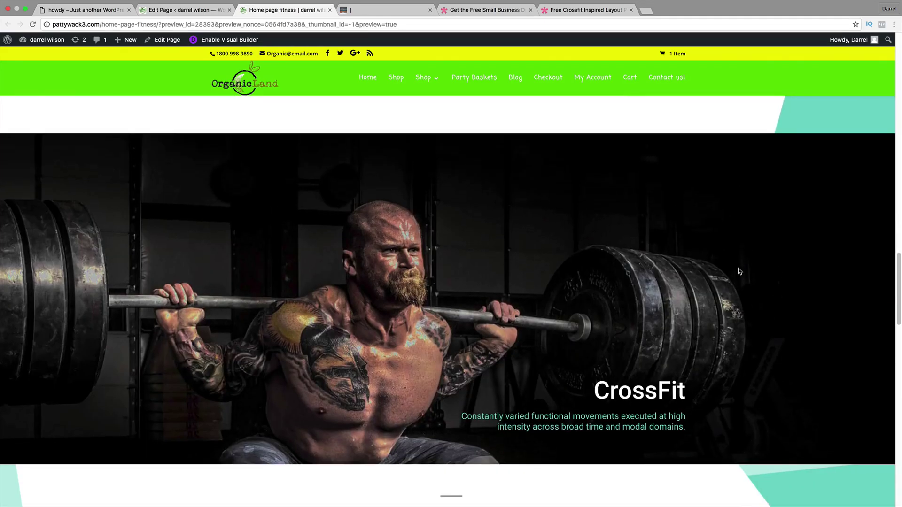
{"action": "scroll", "coordinate": [736, 435], "scroll_direction": "down", "scroll_amount": 12}
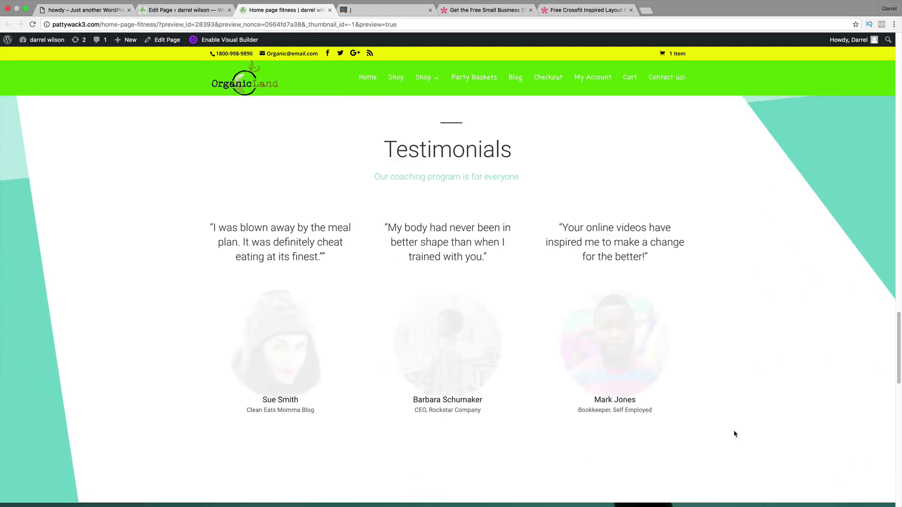
{"action": "scroll", "coordinate": [739, 426], "scroll_direction": "down", "scroll_amount": 8}
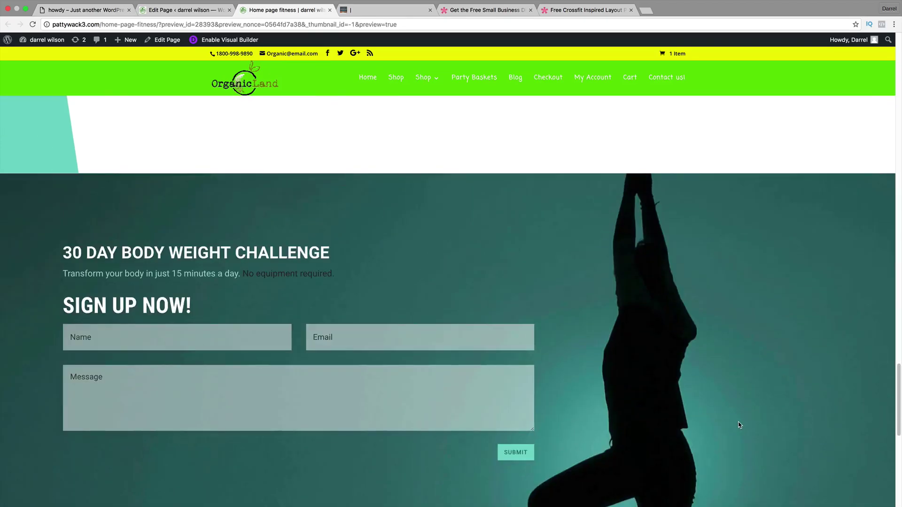
{"action": "scroll", "coordinate": [739, 425], "scroll_direction": "up", "scroll_amount": 5}
{"action": "scroll", "coordinate": [739, 425], "scroll_direction": "up", "scroll_amount": 15}
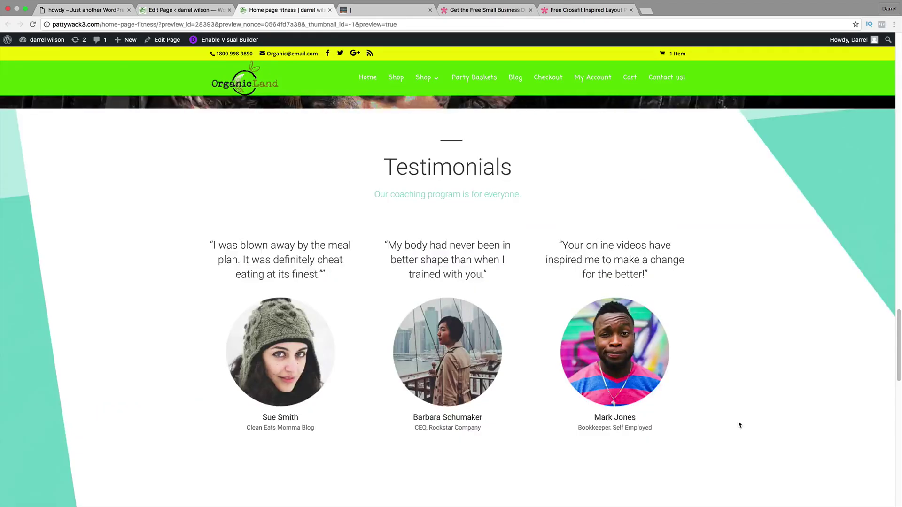
{"action": "scroll", "coordinate": [731, 337], "scroll_direction": "up", "scroll_amount": 10}
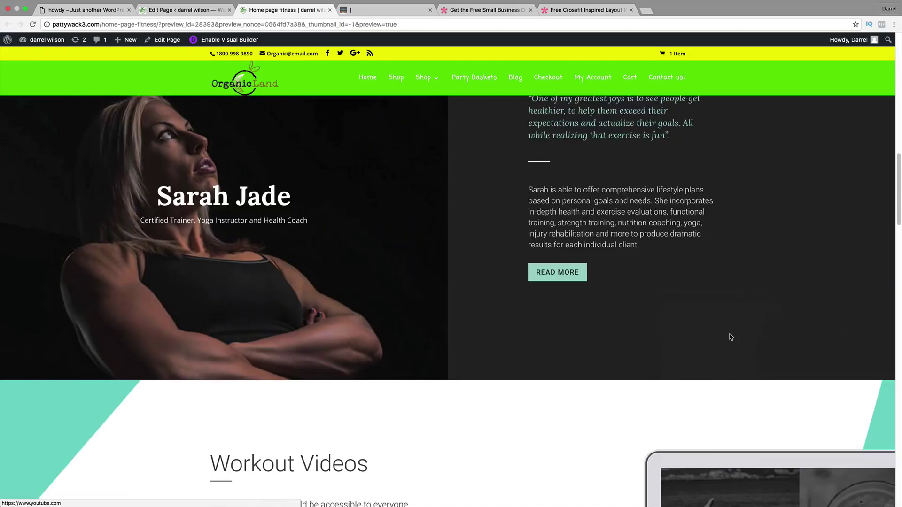
{"action": "scroll", "coordinate": [731, 337], "scroll_direction": "up", "scroll_amount": 9}
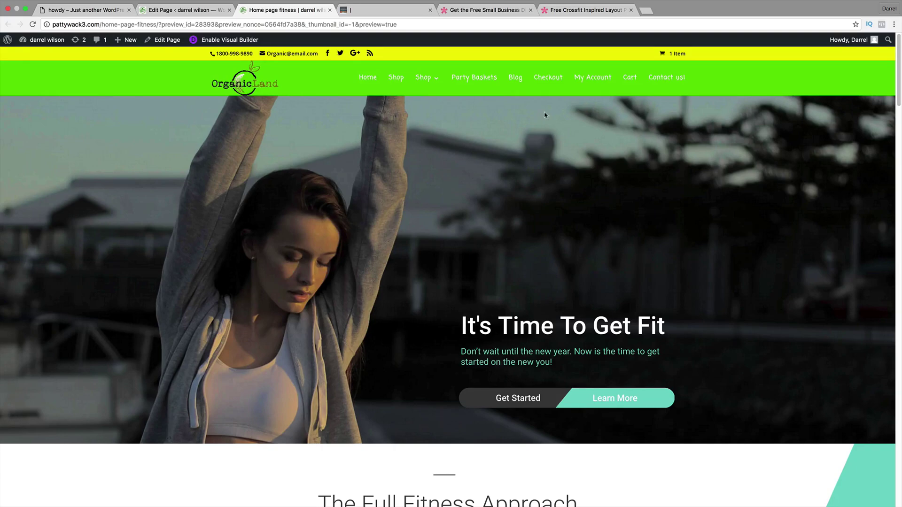
- Return to the pattywack2.com Divi demo homepage showing the donut-themed Section Free Download hero
{"action": "left_click", "coordinate": [400, 11]}
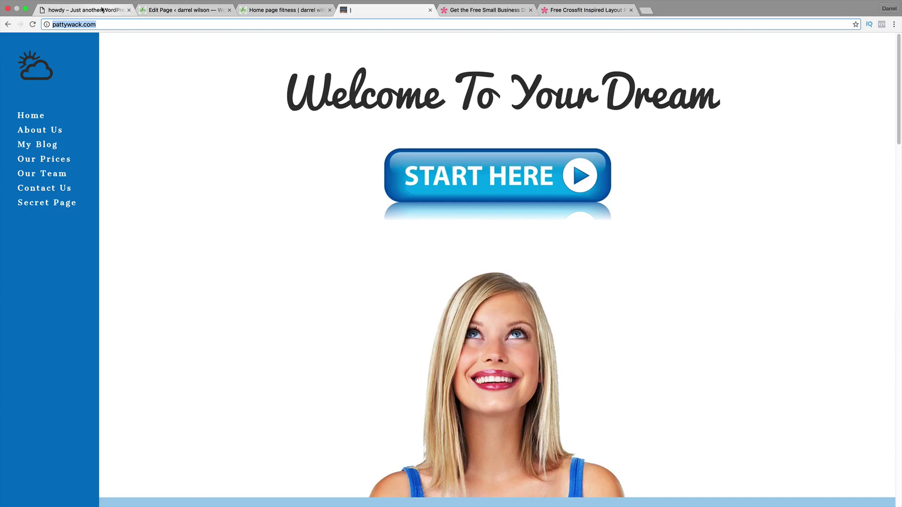
{"action": "left_click", "coordinate": [101, 9]}
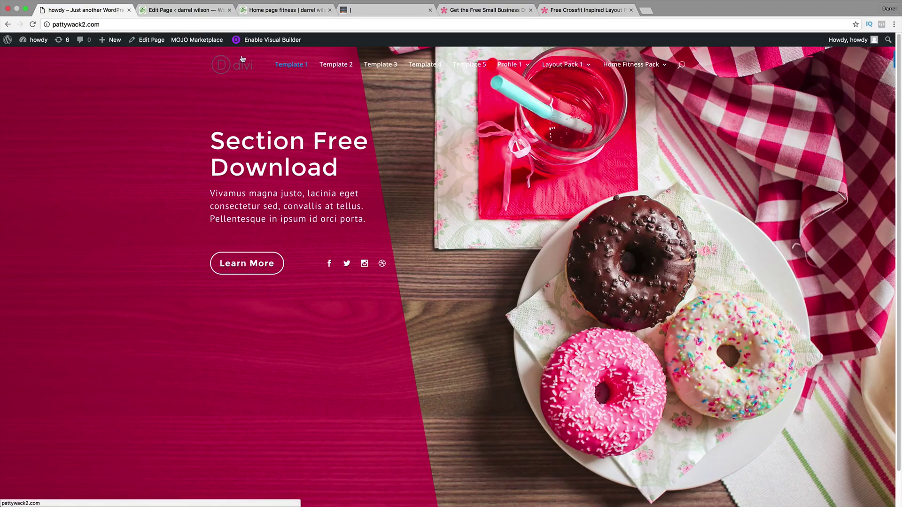